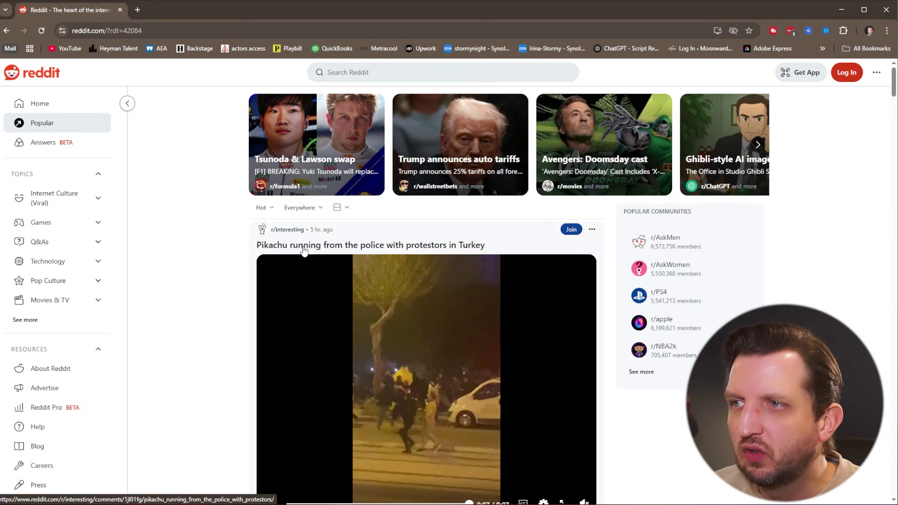
Step: Scroll through the home feed, then jump back to its top
{"action": "scroll", "coordinate": [341, 315], "scroll_direction": "down", "scroll_amount": 7}
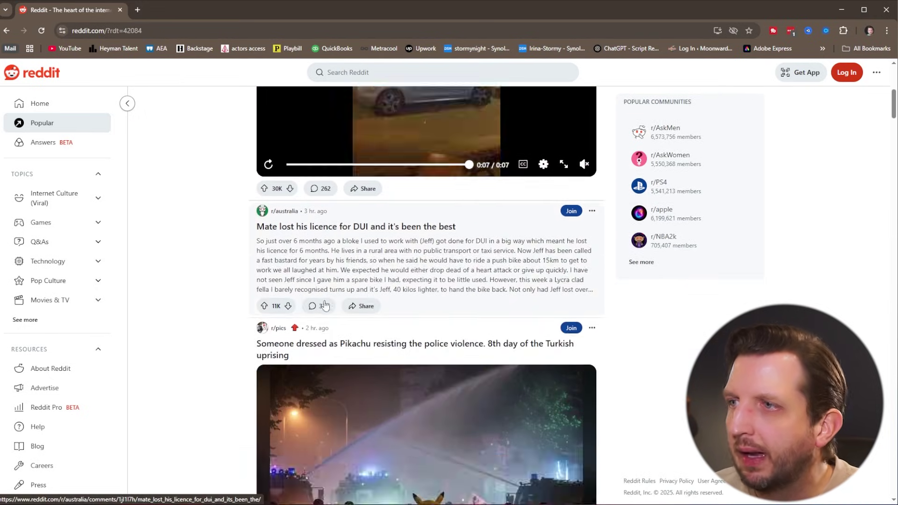
{"action": "scroll", "coordinate": [324, 305], "scroll_direction": "down", "scroll_amount": 6}
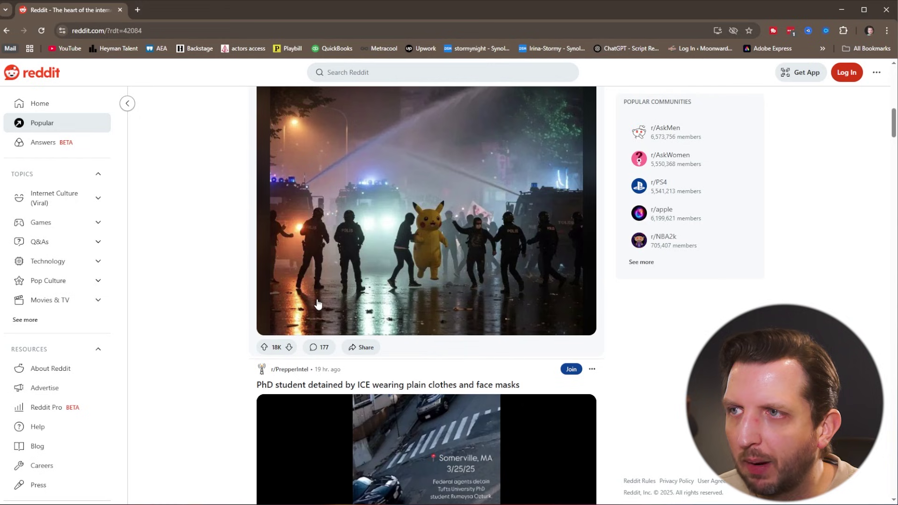
{"action": "scroll", "coordinate": [317, 305], "scroll_direction": "up", "scroll_amount": 10}
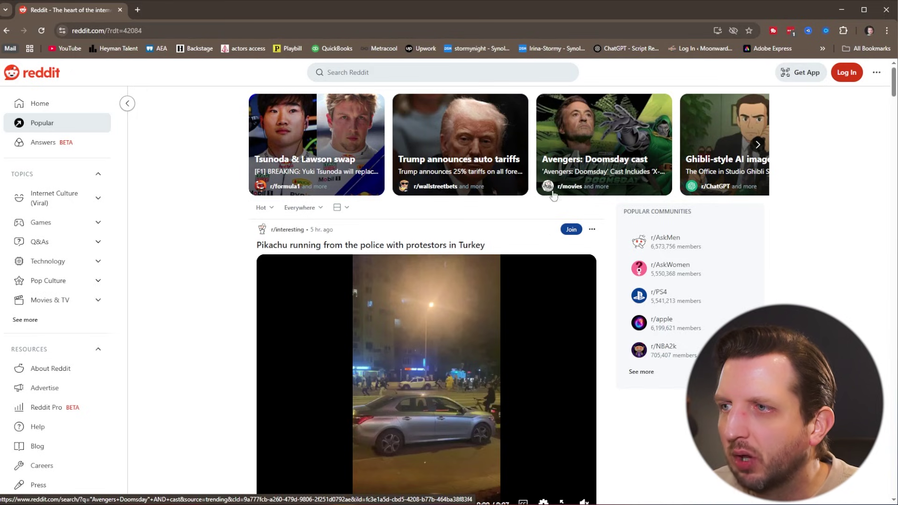
{"action": "scroll", "coordinate": [393, 277], "scroll_direction": "down", "scroll_amount": 15}
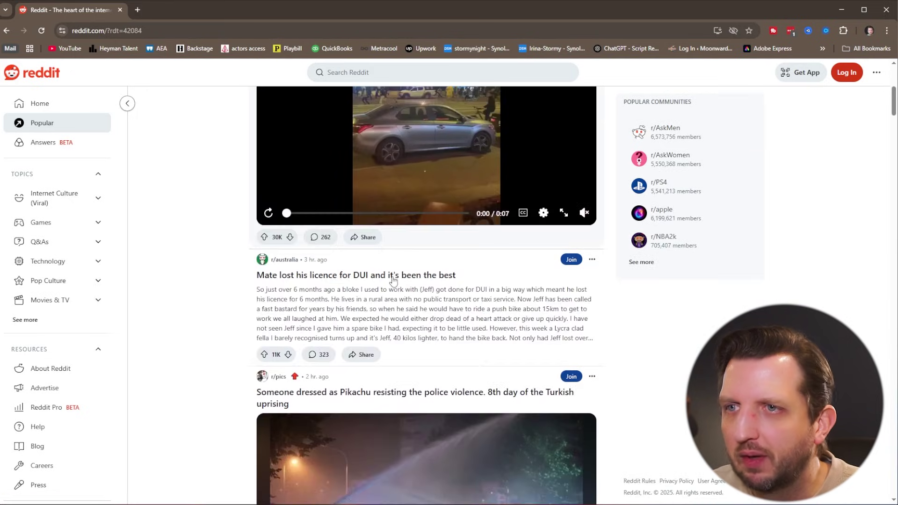
{"action": "scroll", "coordinate": [394, 282], "scroll_direction": "down", "scroll_amount": 15}
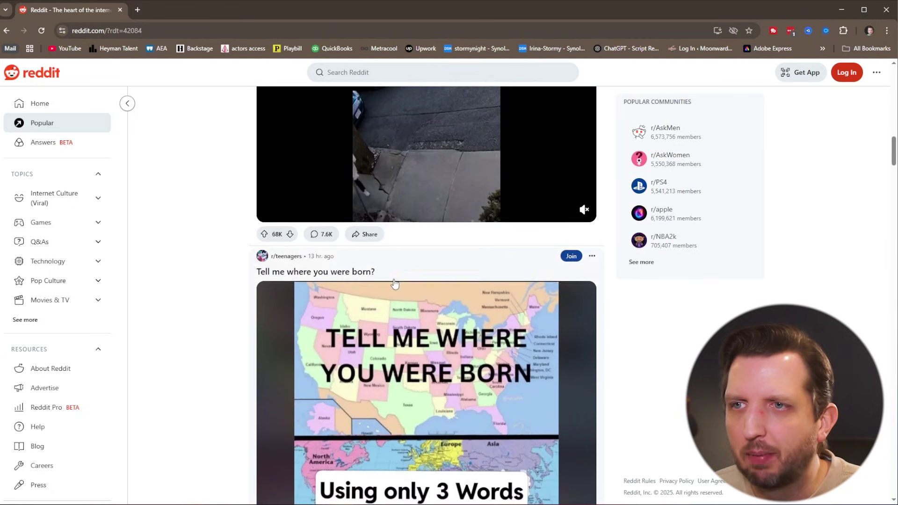
{"action": "scroll", "coordinate": [199, 330], "scroll_direction": "down", "scroll_amount": 9}
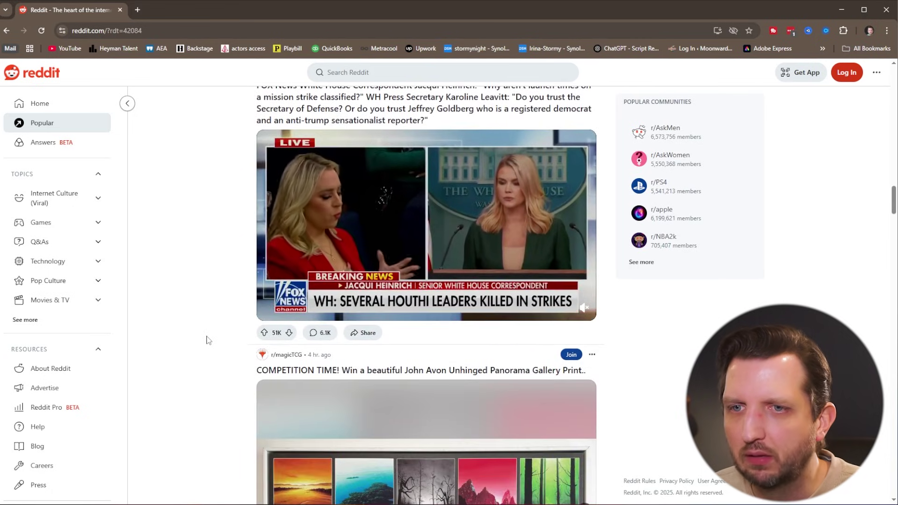
{"action": "key", "text": "Home"}
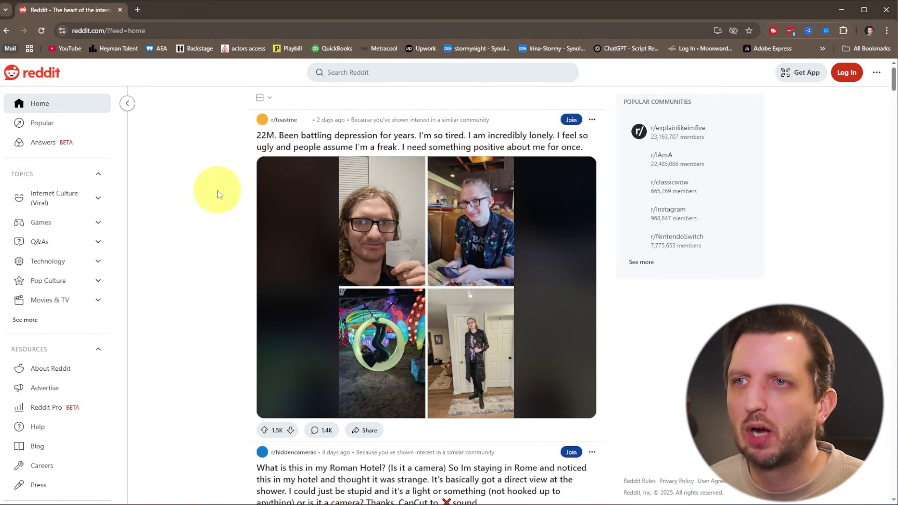
Step: Go via Popular to Reddit Answers, expand the Games topic and open Adventure Games
{"action": "left_click", "coordinate": [60, 127]}
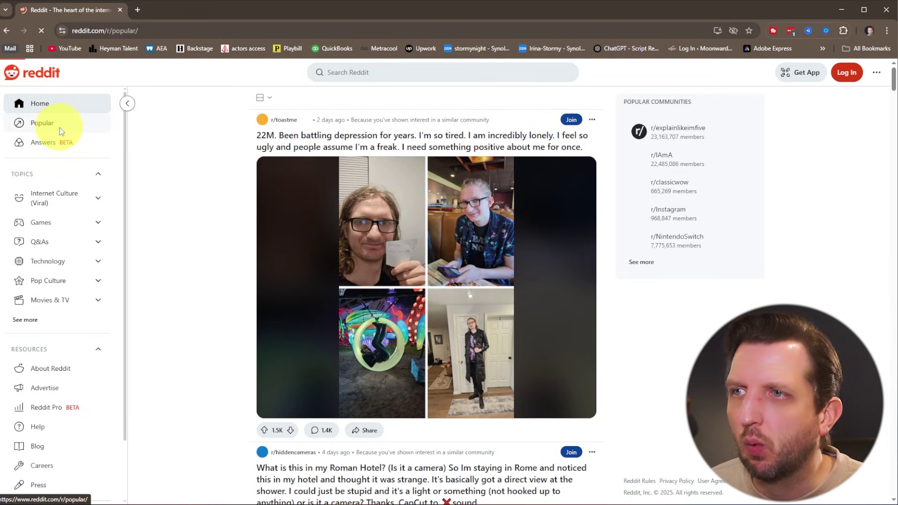
{"action": "left_click", "coordinate": [42, 142]}
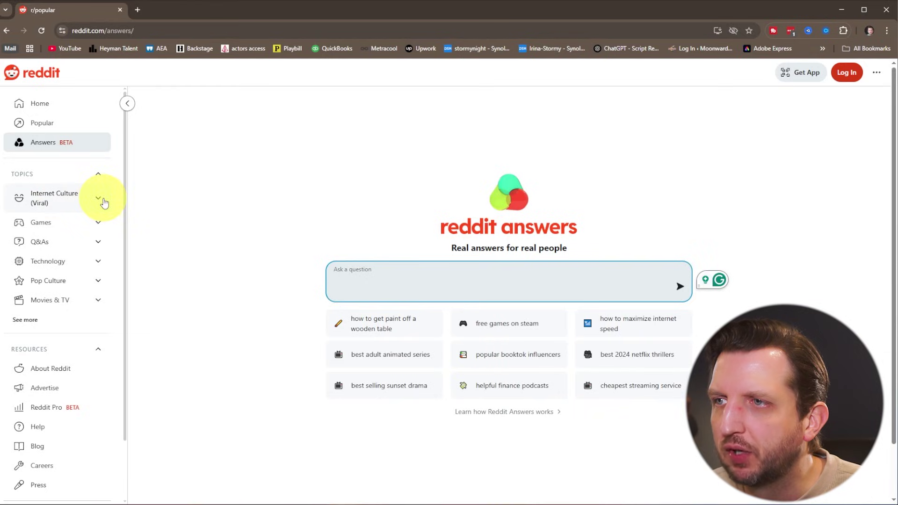
{"action": "left_click", "coordinate": [94, 223]}
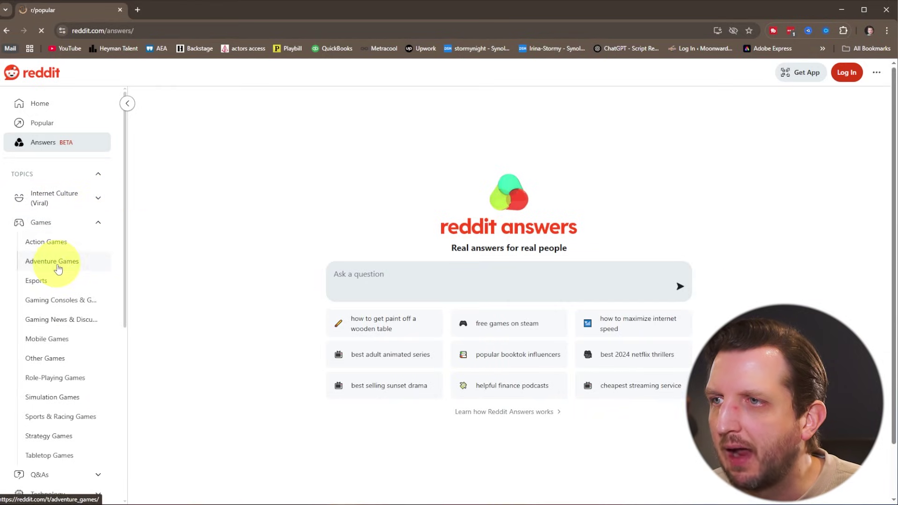
{"action": "left_click", "coordinate": [57, 269]}
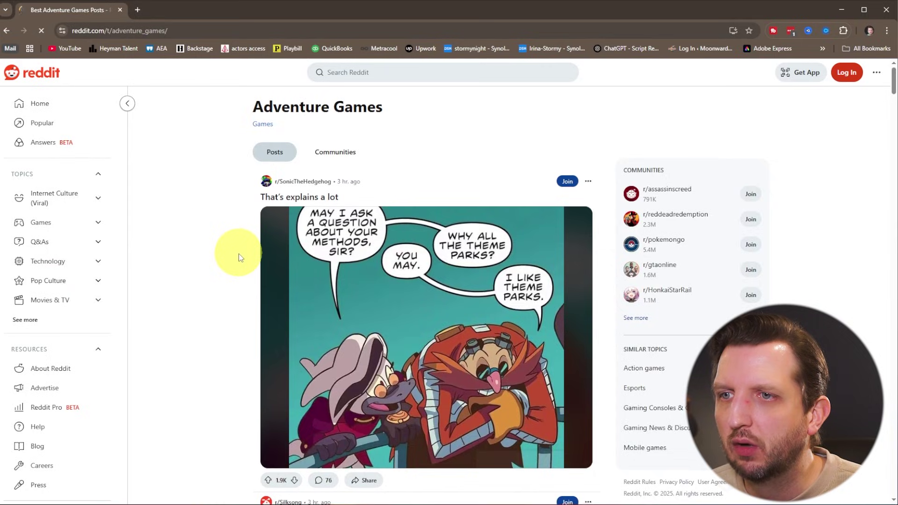
Step: Scroll through the Adventure Games feed of posts from communities like r/pokemongo and r/Silksong
{"action": "scroll", "coordinate": [238, 253], "scroll_direction": "down", "scroll_amount": 20}
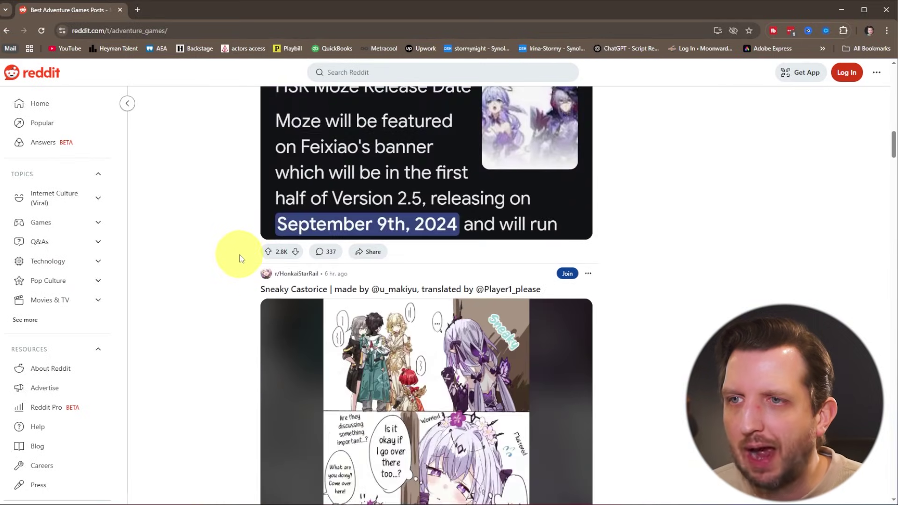
{"action": "scroll", "coordinate": [240, 255], "scroll_direction": "down", "scroll_amount": 6}
{"action": "scroll", "coordinate": [84, 296], "scroll_direction": "down", "scroll_amount": 4}
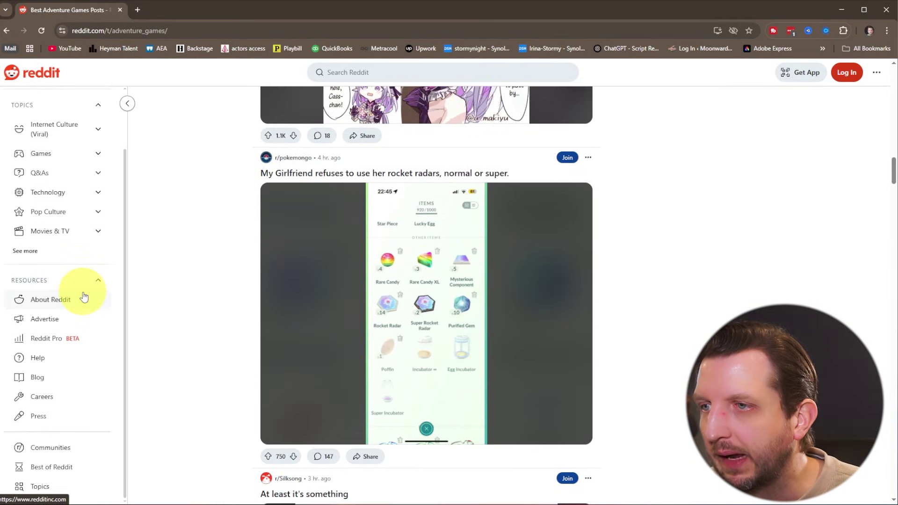
{"action": "scroll", "coordinate": [70, 355], "scroll_direction": "up", "scroll_amount": 1}
{"action": "scroll", "coordinate": [72, 344], "scroll_direction": "down", "scroll_amount": 1}
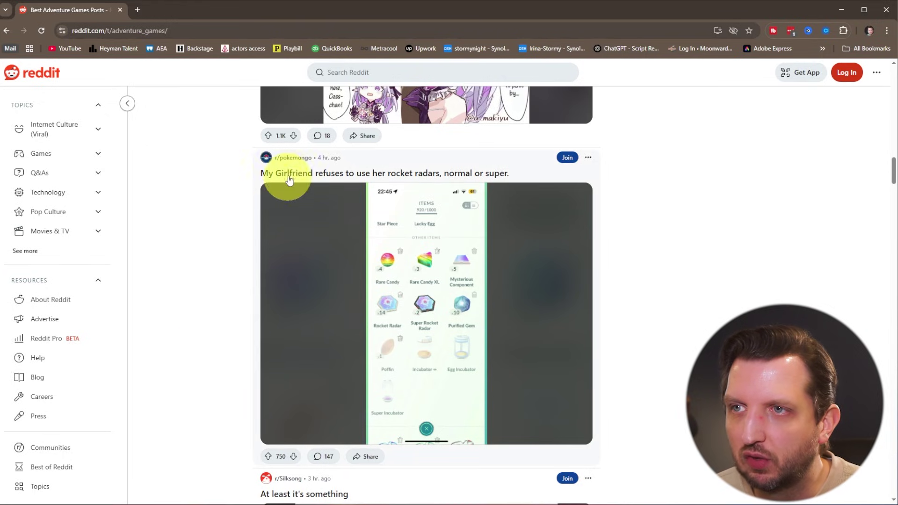
Step: Open r/pokemongo from a post and view its banner, 5.4M members and highlights
{"action": "mouse_move", "coordinate": [286, 164]}
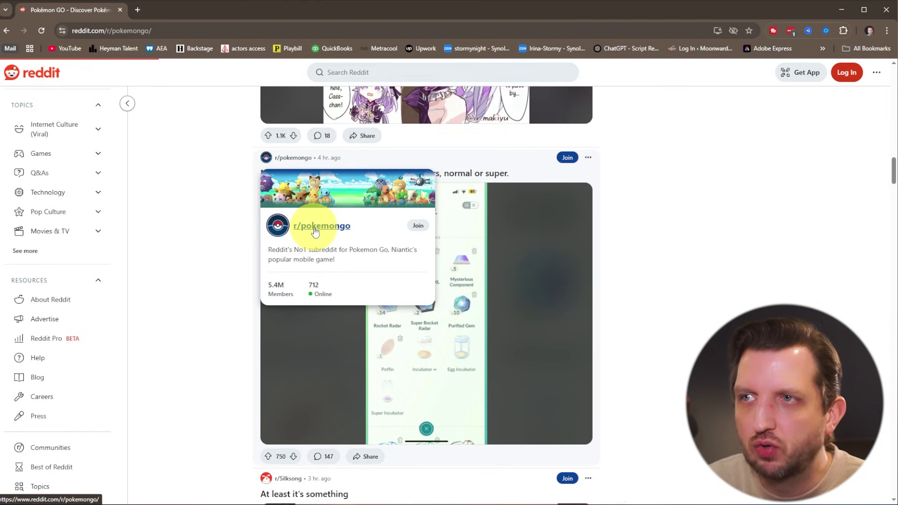
{"action": "scroll", "coordinate": [290, 256], "scroll_direction": "down", "scroll_amount": 20}
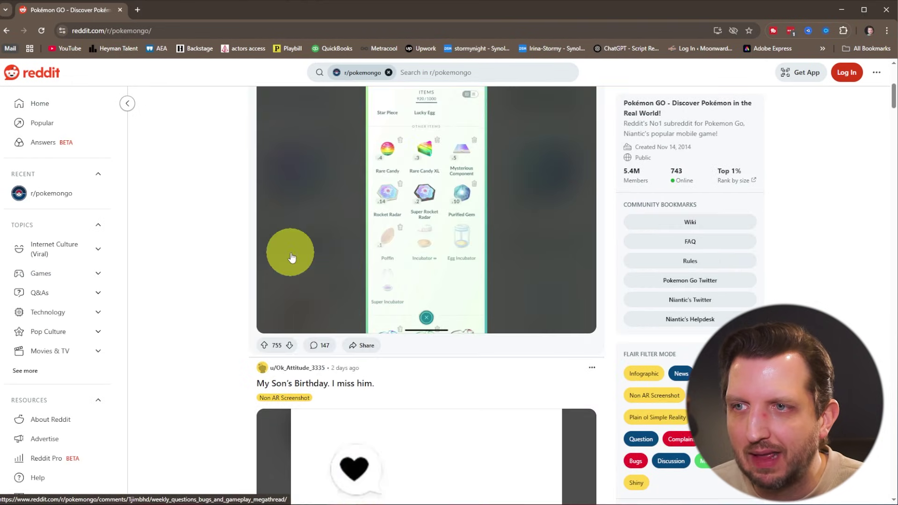
{"action": "scroll", "coordinate": [291, 257], "scroll_direction": "up", "scroll_amount": 20}
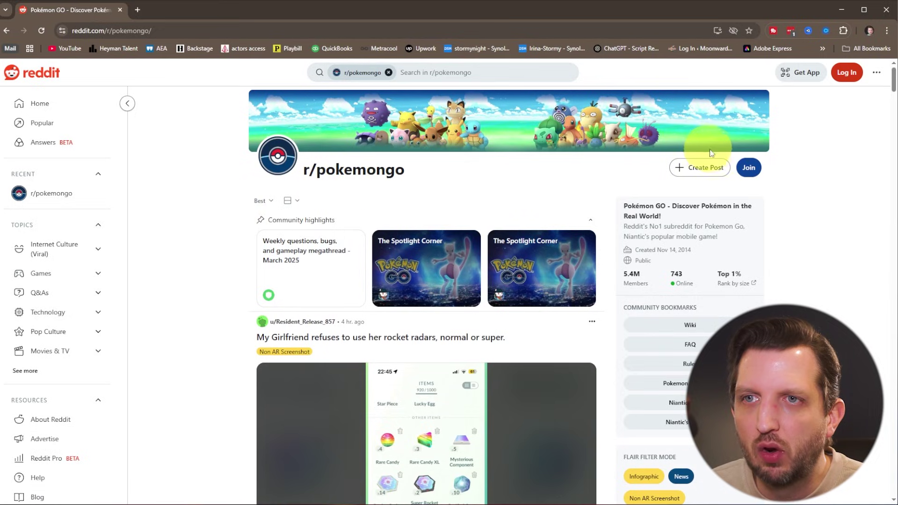
Step: Join r/pokemongo, signing up with the first Google account
{"action": "left_click", "coordinate": [748, 167]}
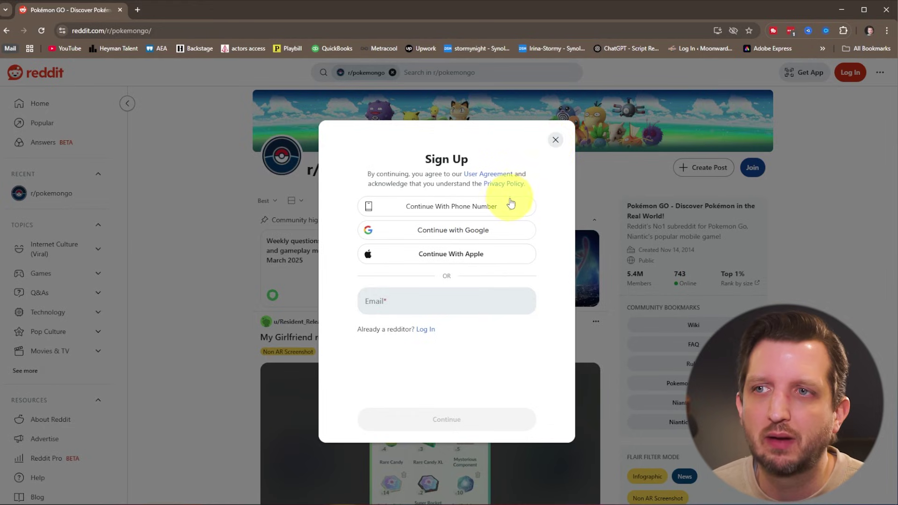
{"action": "left_click", "coordinate": [461, 234]}
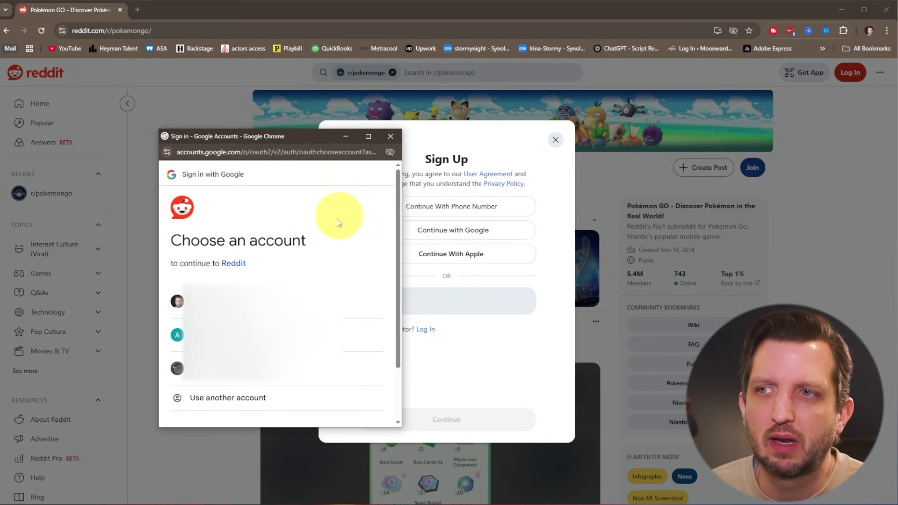
{"action": "left_click", "coordinate": [205, 303]}
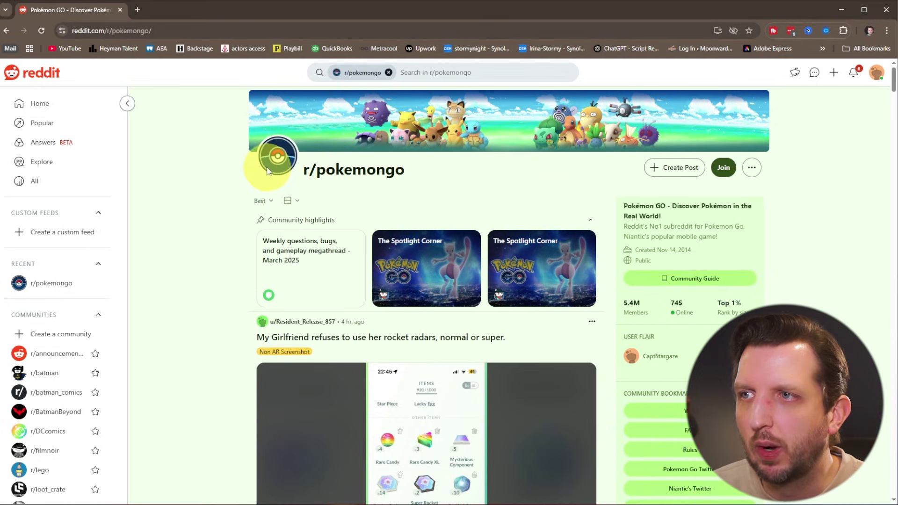
{"action": "scroll", "coordinate": [229, 225], "scroll_direction": "down", "scroll_amount": 3}
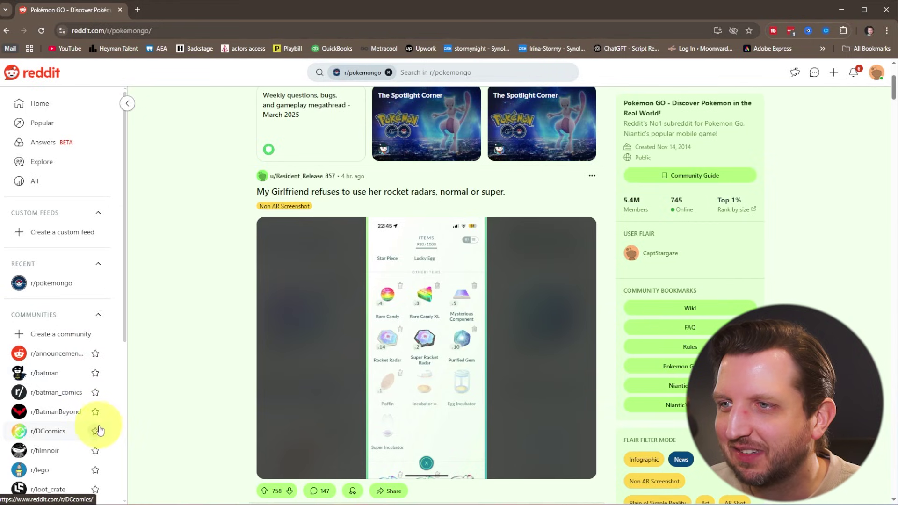
{"action": "scroll", "coordinate": [90, 449], "scroll_direction": "down", "scroll_amount": 2}
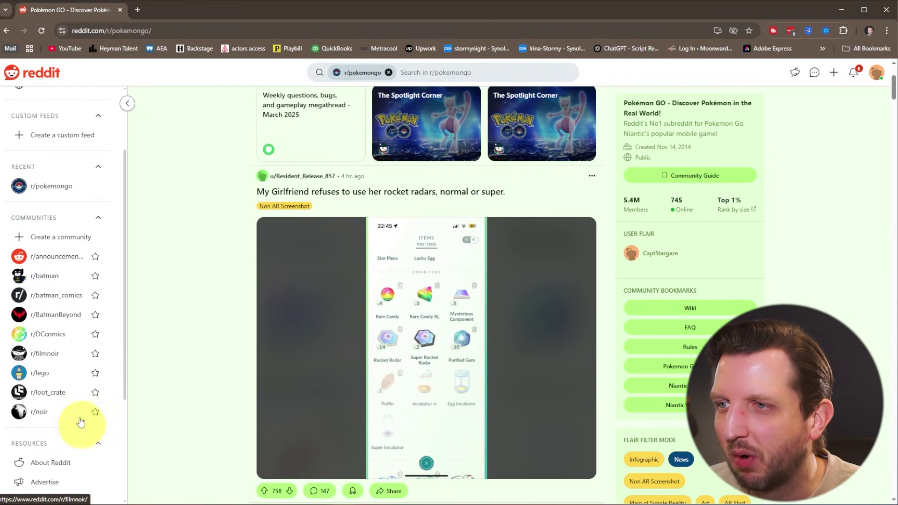
{"action": "scroll", "coordinate": [66, 391], "scroll_direction": "down", "scroll_amount": 1}
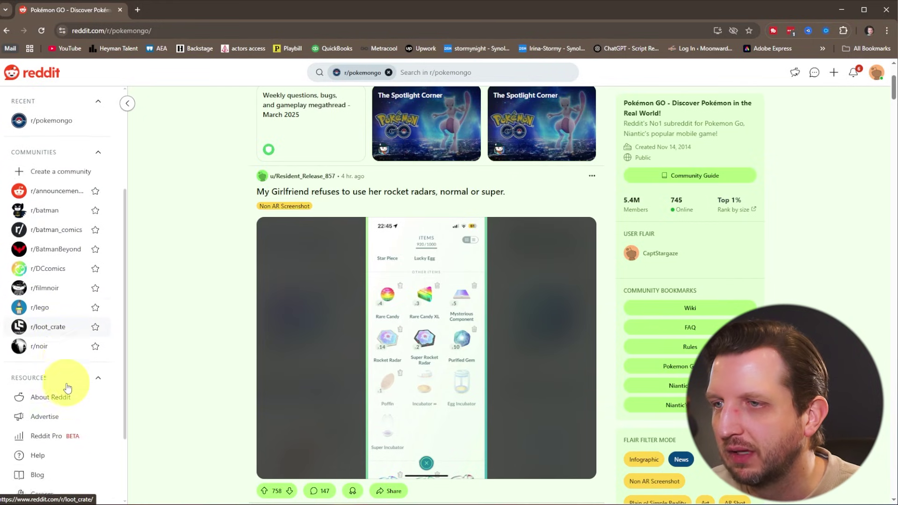
{"action": "scroll", "coordinate": [66, 382], "scroll_direction": "up", "scroll_amount": 4}
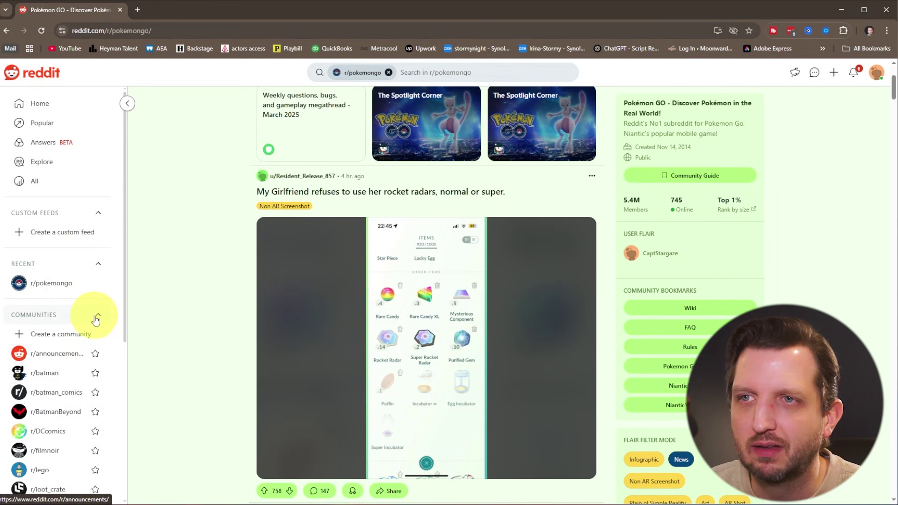
{"action": "scroll", "coordinate": [188, 295], "scroll_direction": "up", "scroll_amount": 3}
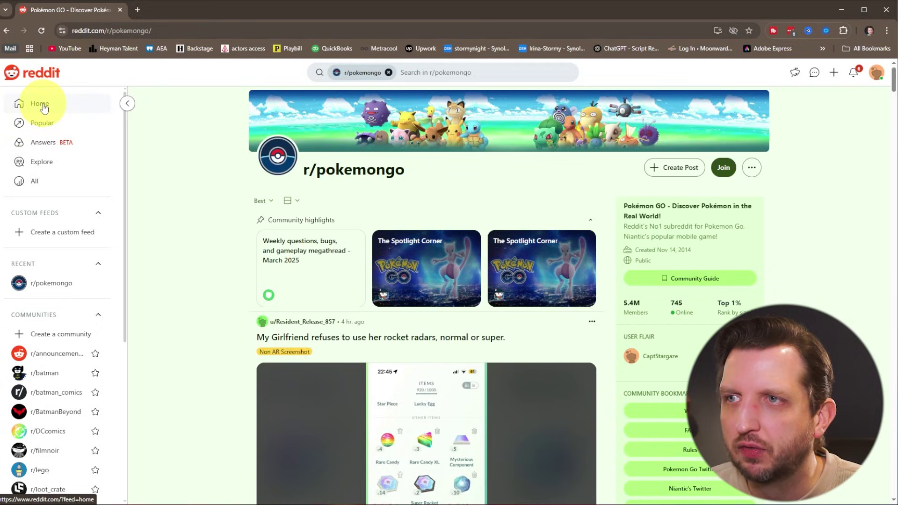
Step: Scroll through the personal Home feed
{"action": "left_click", "coordinate": [40, 107]}
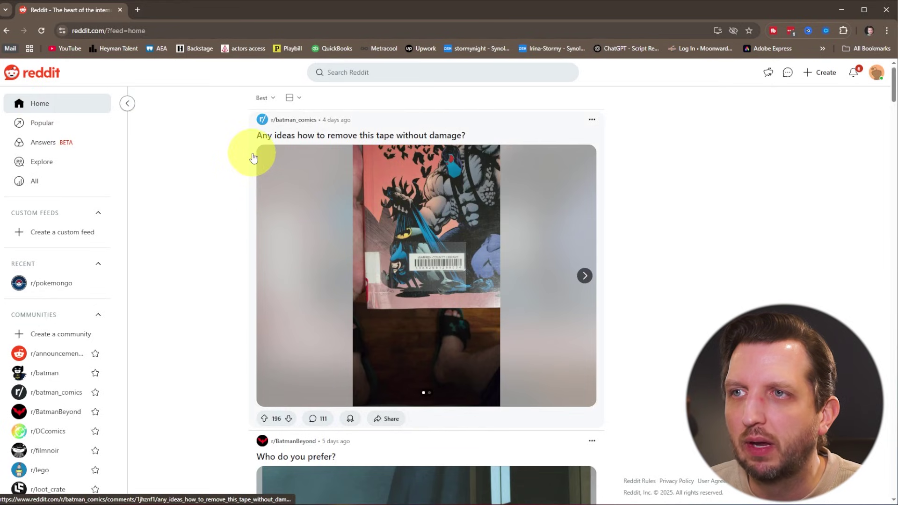
{"action": "mouse_move", "coordinate": [293, 127]}
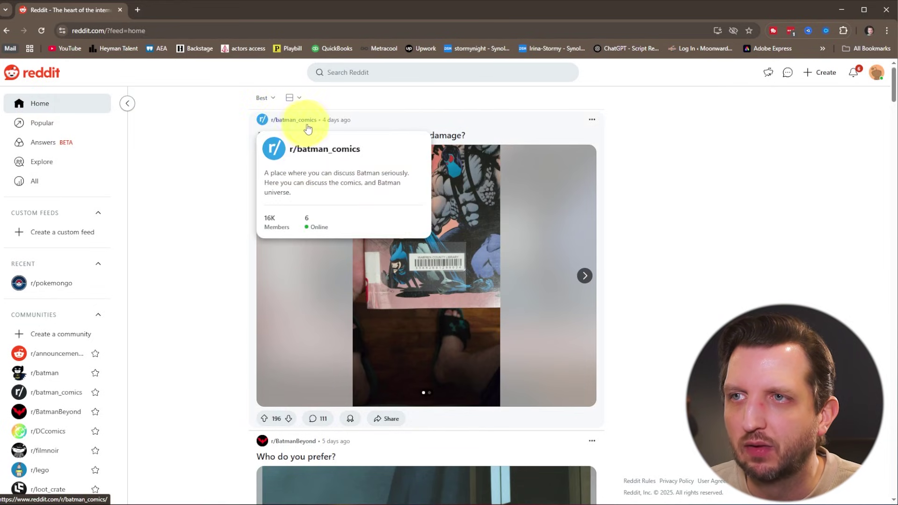
{"action": "scroll", "coordinate": [238, 222], "scroll_direction": "down", "scroll_amount": 5}
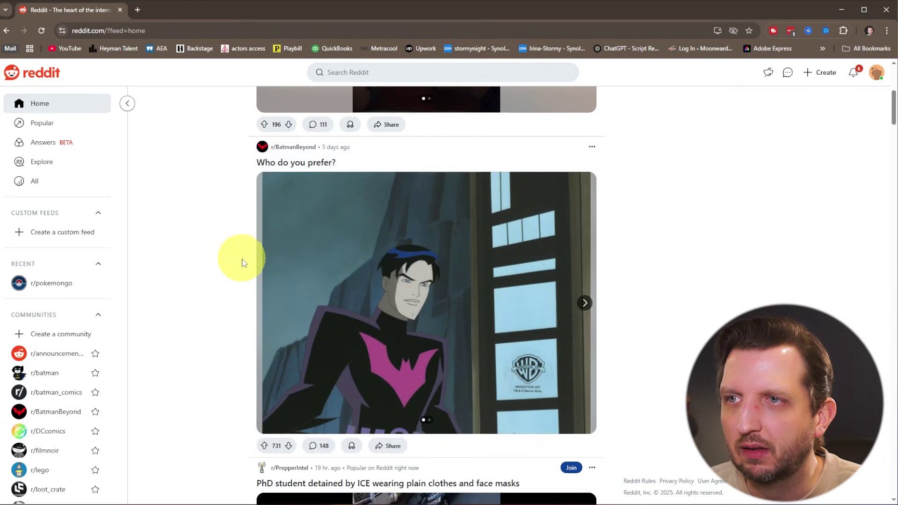
{"action": "scroll", "coordinate": [240, 264], "scroll_direction": "down", "scroll_amount": 5}
{"action": "scroll", "coordinate": [239, 268], "scroll_direction": "down", "scroll_amount": 9}
{"action": "scroll", "coordinate": [239, 272], "scroll_direction": "down", "scroll_amount": 4}
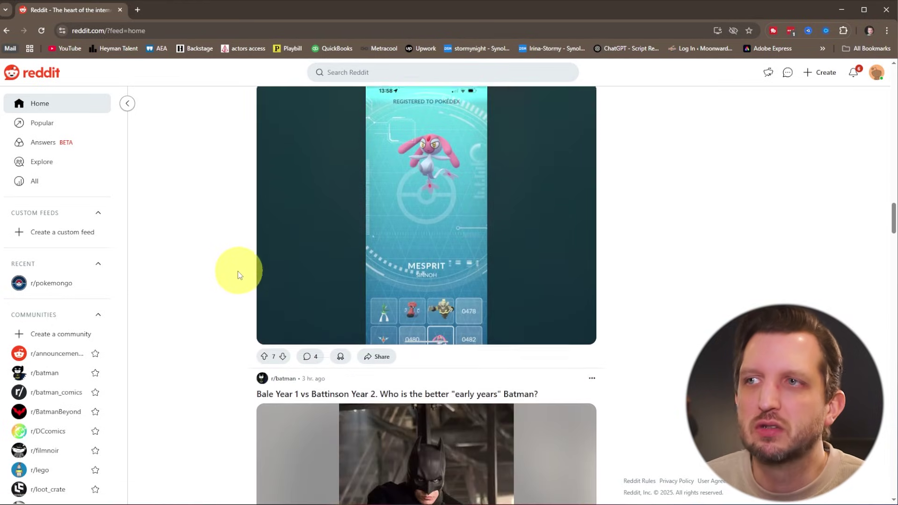
Step: Browse the Popular feed, then return to the Home feed
{"action": "left_click", "coordinate": [36, 127]}
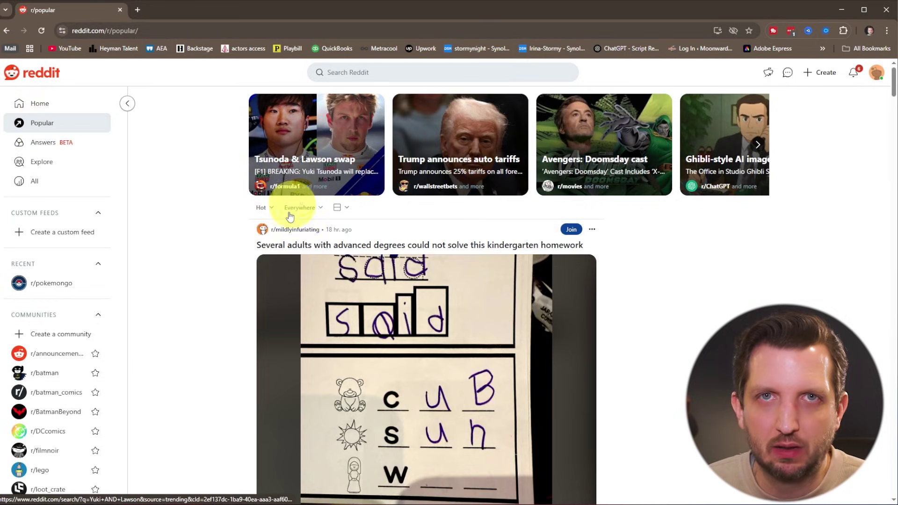
{"action": "scroll", "coordinate": [285, 224], "scroll_direction": "down", "scroll_amount": 1}
{"action": "scroll", "coordinate": [285, 223], "scroll_direction": "down", "scroll_amount": 15}
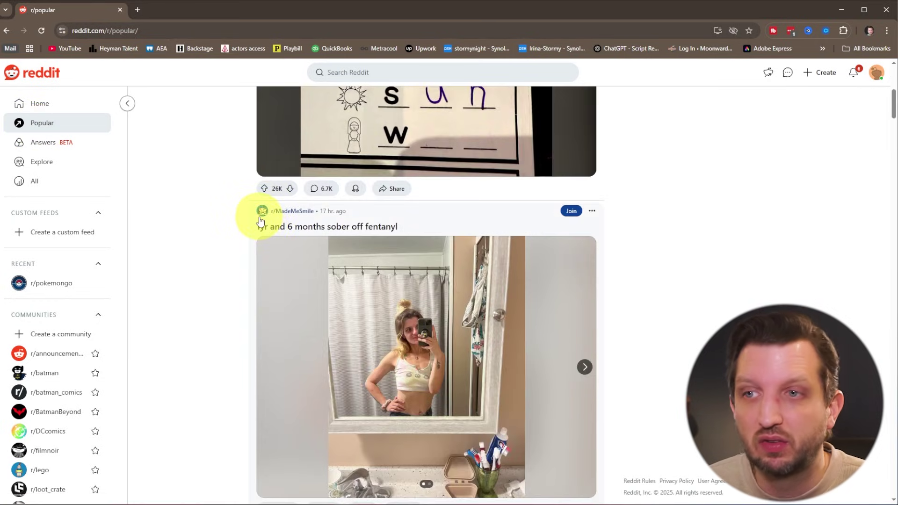
{"action": "scroll", "coordinate": [260, 220], "scroll_direction": "down", "scroll_amount": 6}
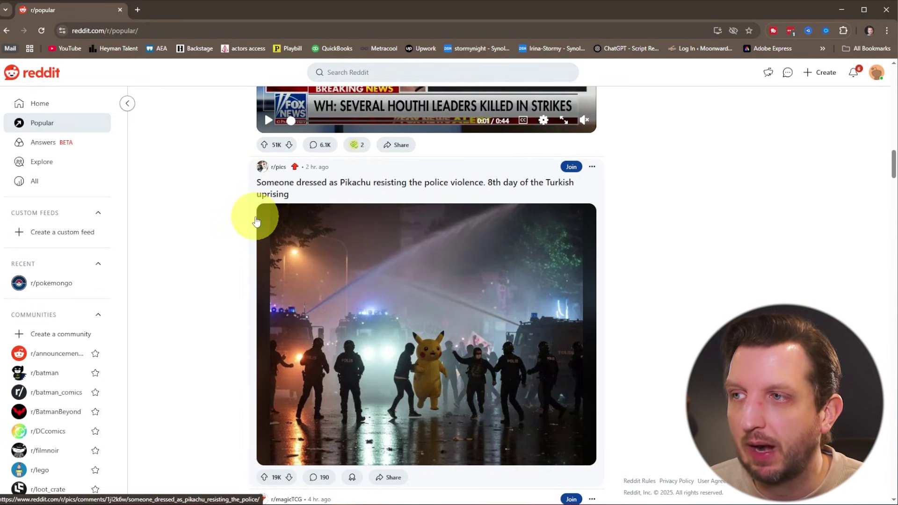
{"action": "scroll", "coordinate": [207, 289], "scroll_direction": "down", "scroll_amount": 4}
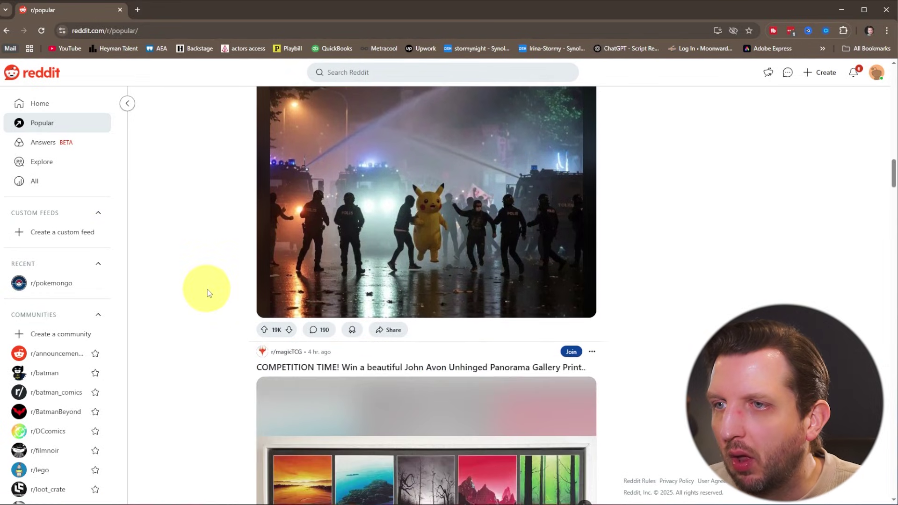
{"action": "scroll", "coordinate": [207, 289], "scroll_direction": "down", "scroll_amount": 5}
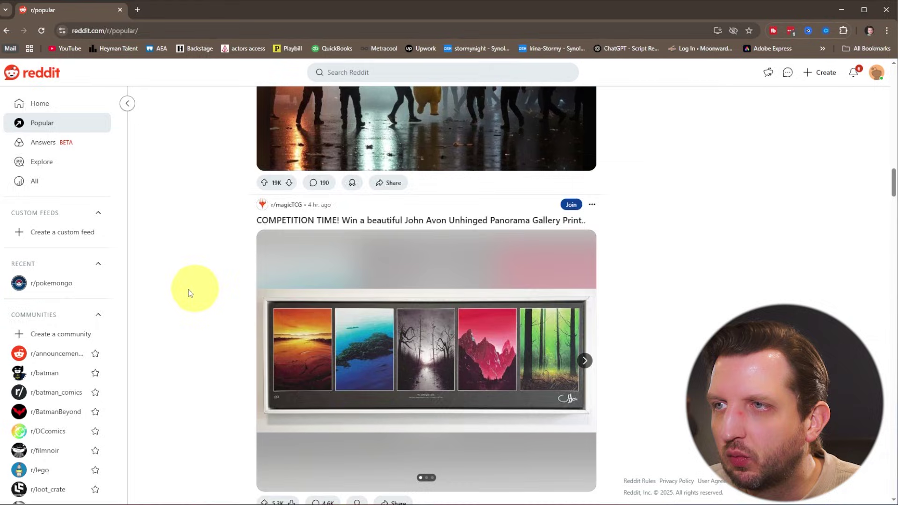
{"action": "left_click", "coordinate": [43, 104]}
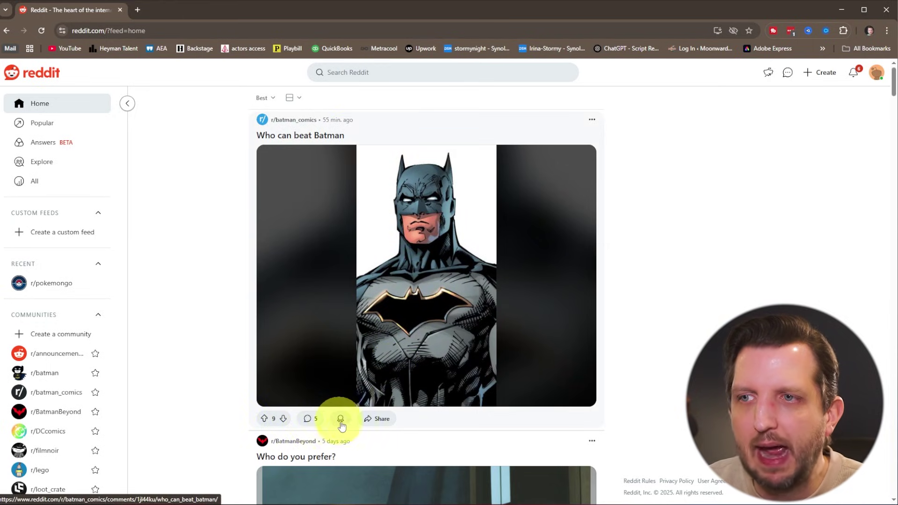
Step: Upvote the 'Who can beat Batman' (10) and 'Who do you prefer?' (732) posts
{"action": "left_click", "coordinate": [264, 419]}
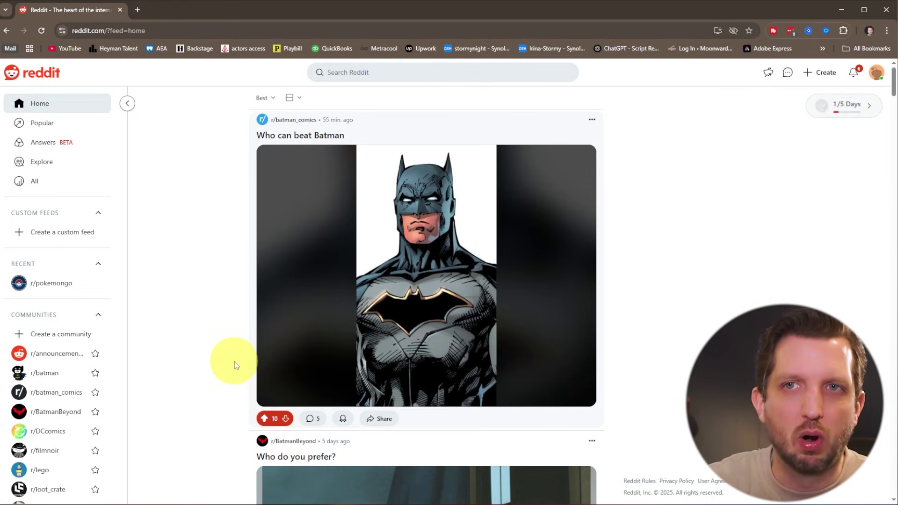
{"action": "scroll", "coordinate": [234, 361], "scroll_direction": "down", "scroll_amount": 8}
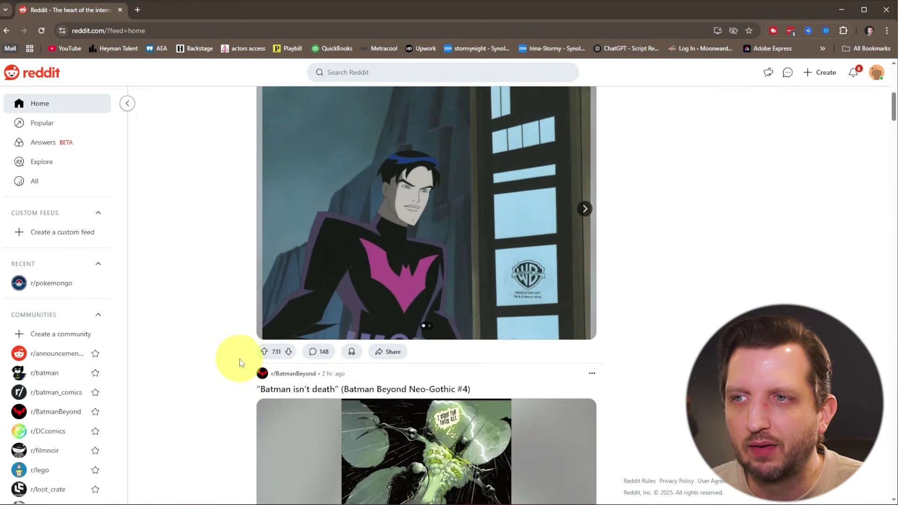
{"action": "left_click", "coordinate": [265, 353]}
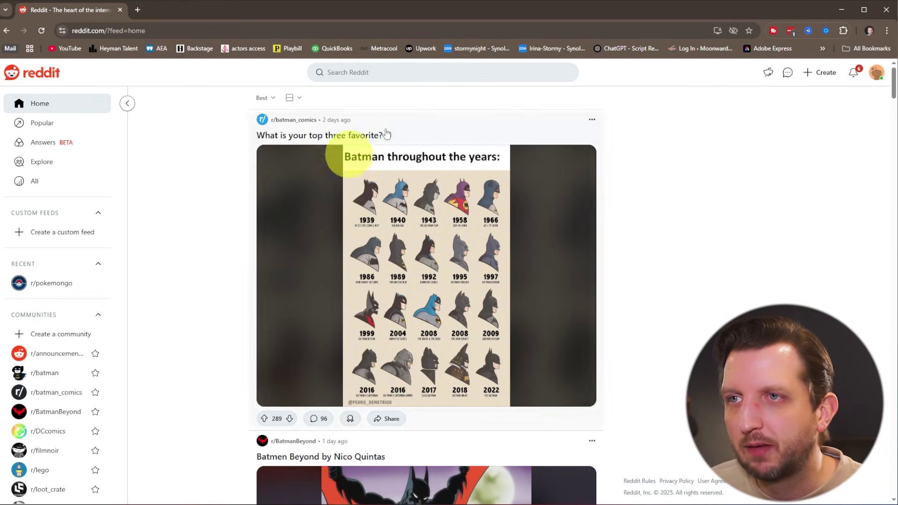
{"action": "left_click", "coordinate": [374, 75]}
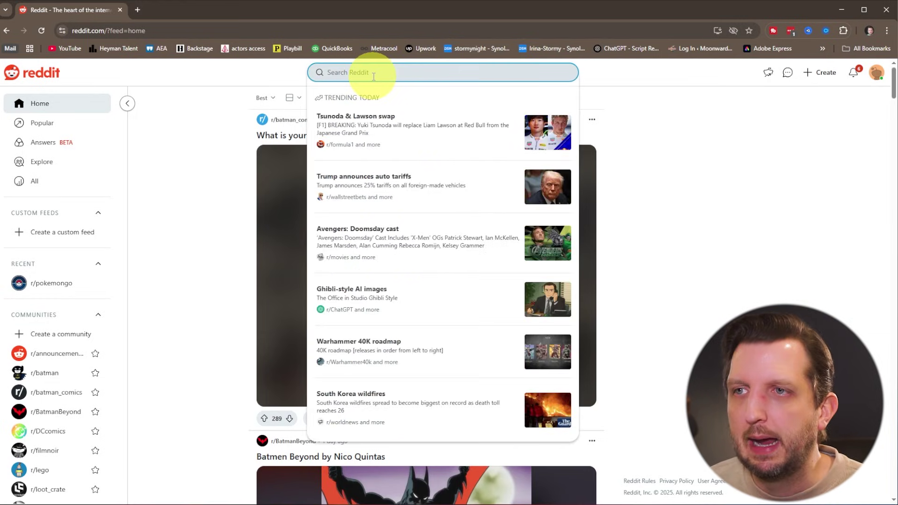
Step: Search Reddit for 'jigsaw puzzle' and show only Communities results, led by r/Jigsawpuzzles
{"action": "type", "text": "jig"}
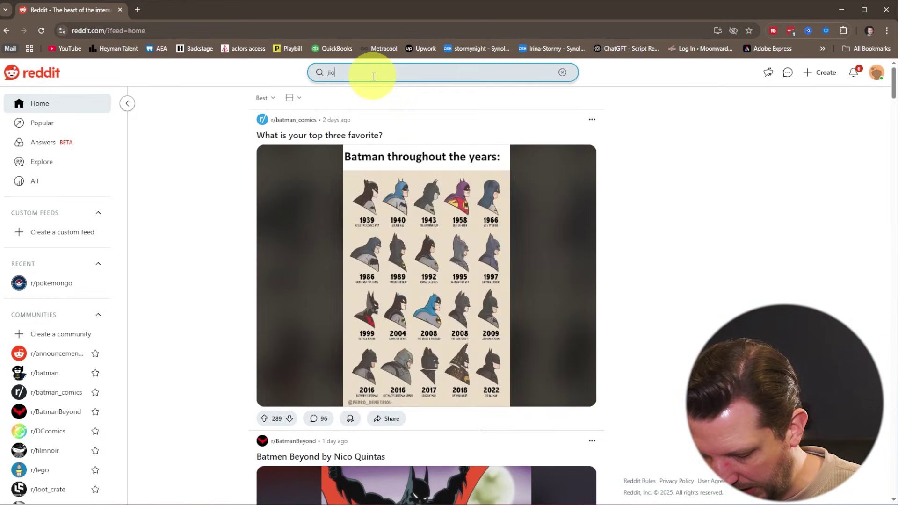
{"action": "type", "text": "saw puzzle"}
{"action": "key", "text": "Return"}
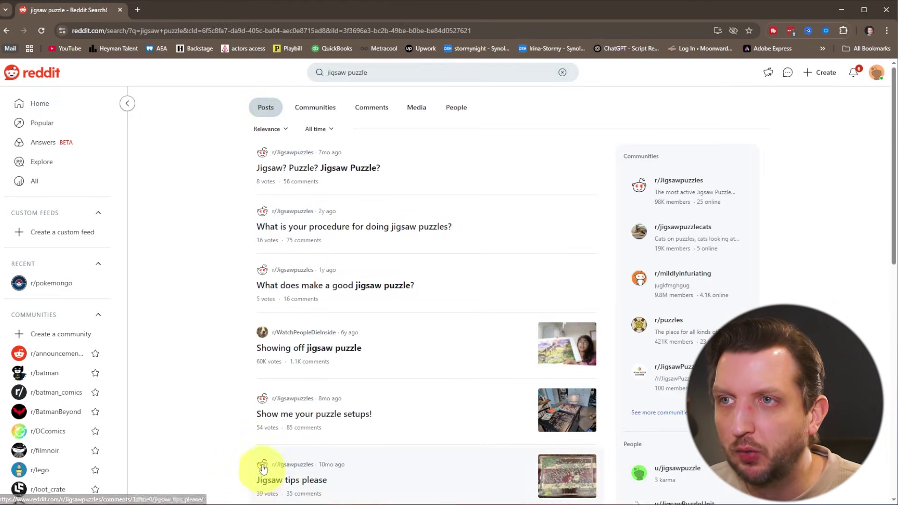
{"action": "left_click", "coordinate": [333, 109]}
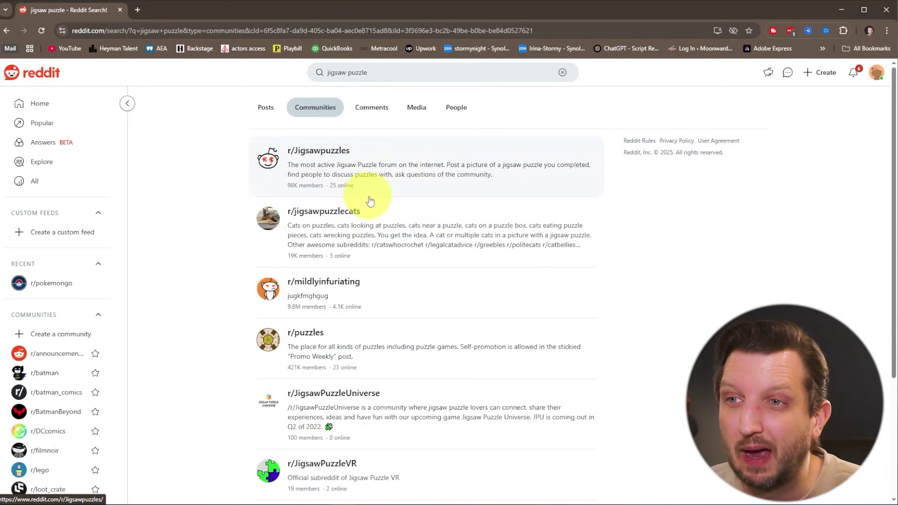
{"action": "scroll", "coordinate": [404, 282], "scroll_direction": "down", "scroll_amount": 3}
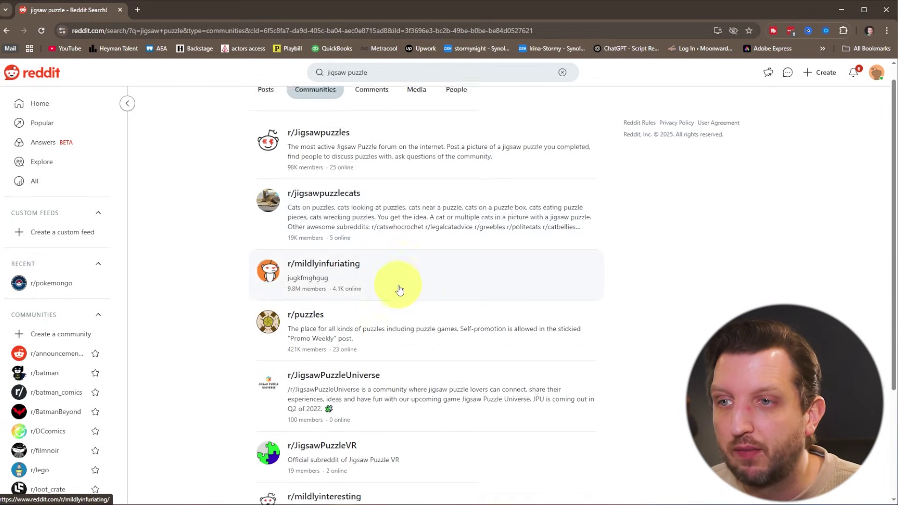
{"action": "scroll", "coordinate": [400, 290], "scroll_direction": "up", "scroll_amount": 3}
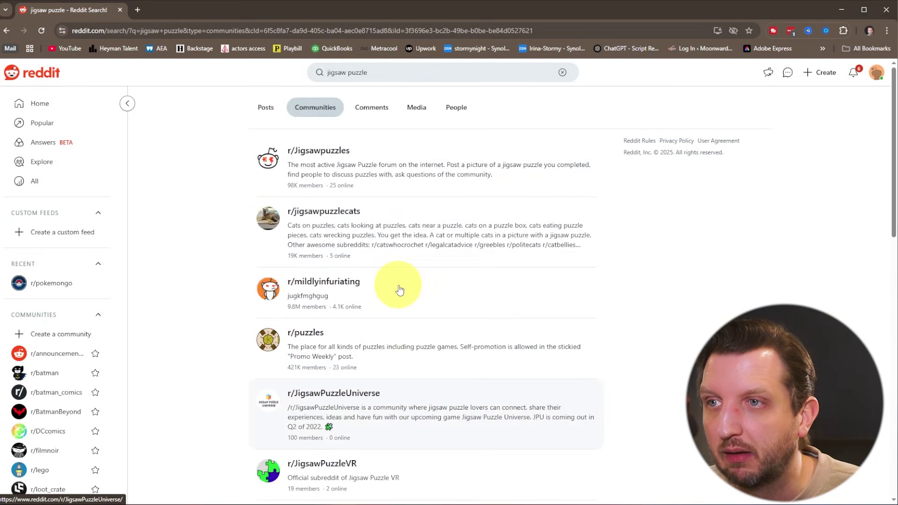
Step: Join r/Jigsawpuzzles, upvote its luggage puzzle post to 32, and go back Home
{"action": "left_click", "coordinate": [334, 162]}
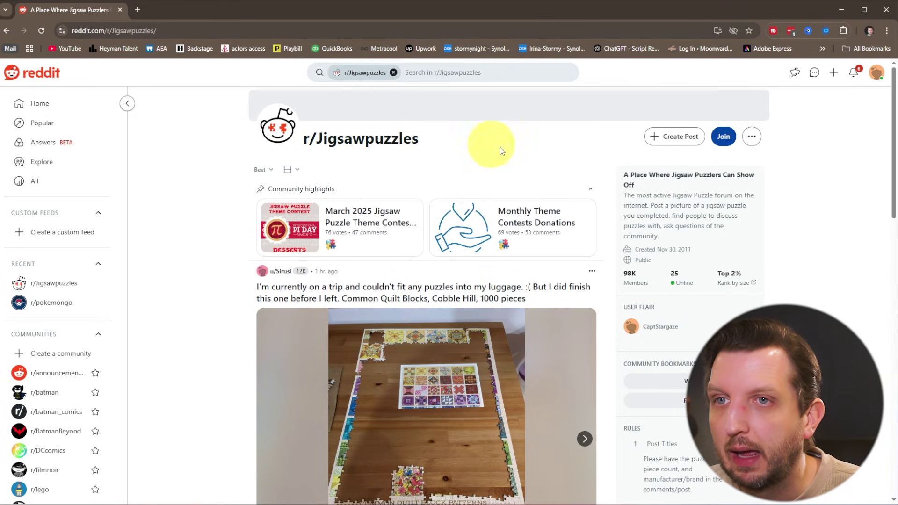
{"action": "left_click", "coordinate": [720, 136]}
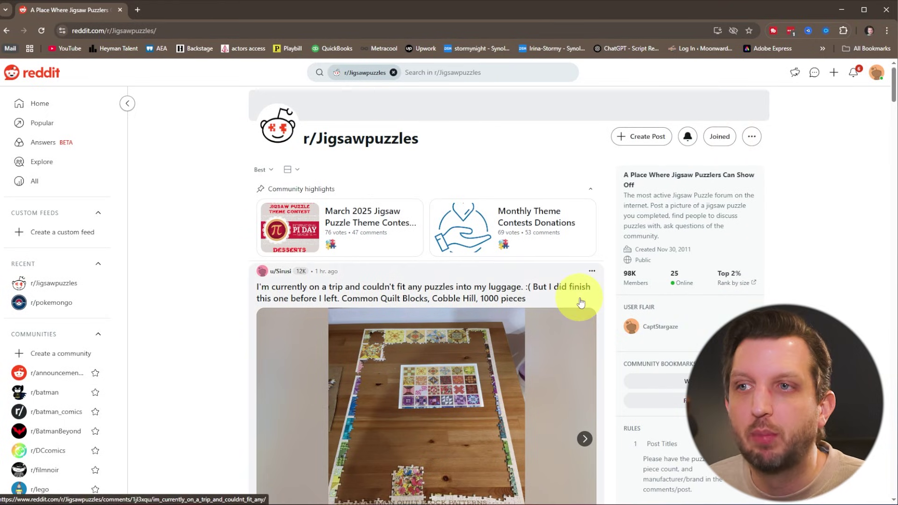
{"action": "scroll", "coordinate": [523, 304], "scroll_direction": "down", "scroll_amount": 3}
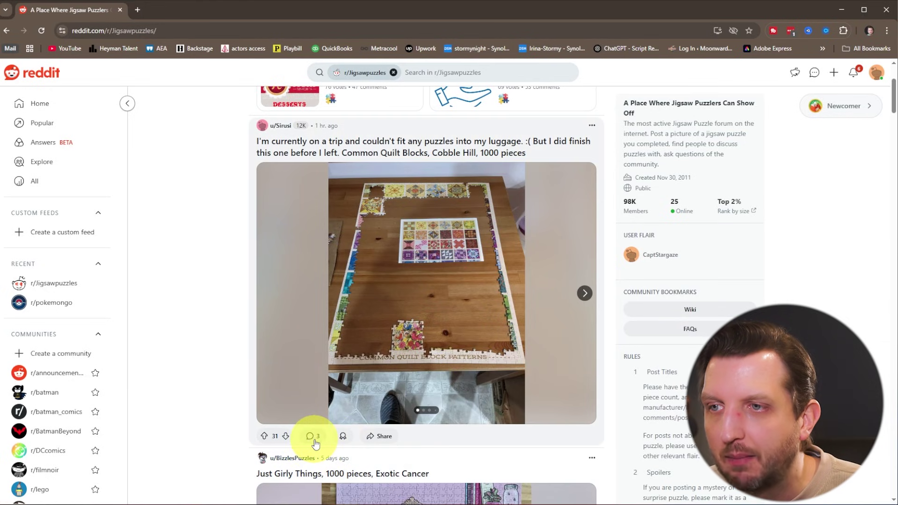
{"action": "left_click", "coordinate": [263, 436]}
{"action": "scroll", "coordinate": [348, 424], "scroll_direction": "down", "scroll_amount": 15}
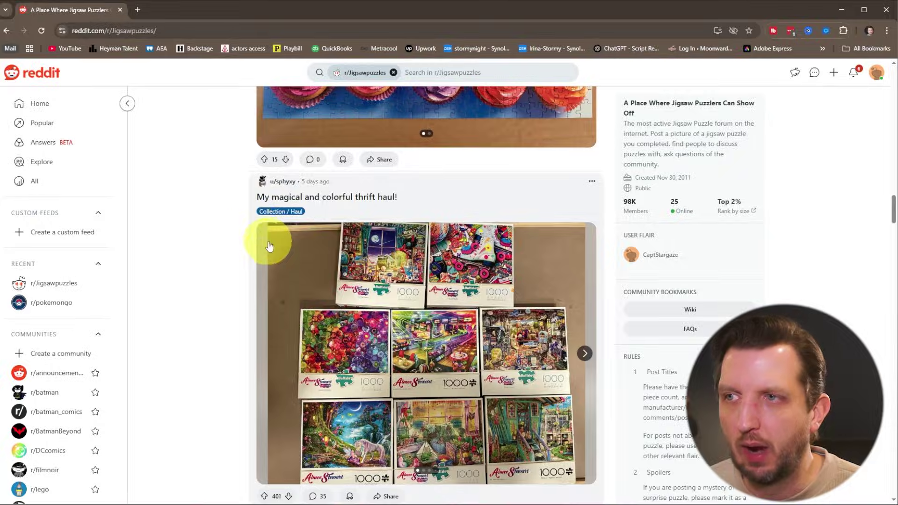
{"action": "key", "text": "alt+Left"}
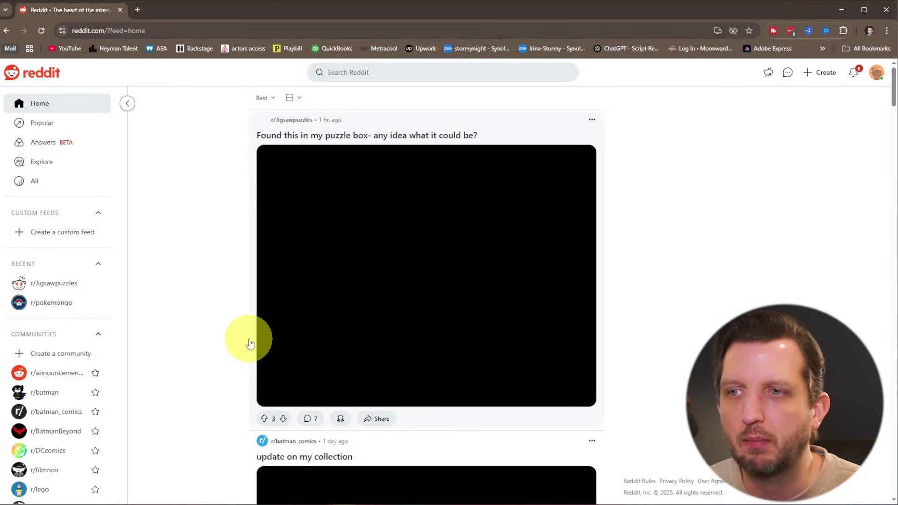
{"action": "scroll", "coordinate": [249, 341], "scroll_direction": "down", "scroll_amount": 10}
Step: Open r/filmnoir from the Cagney post and start an Images & Video post
{"action": "scroll", "coordinate": [249, 342], "scroll_direction": "down", "scroll_amount": 8}
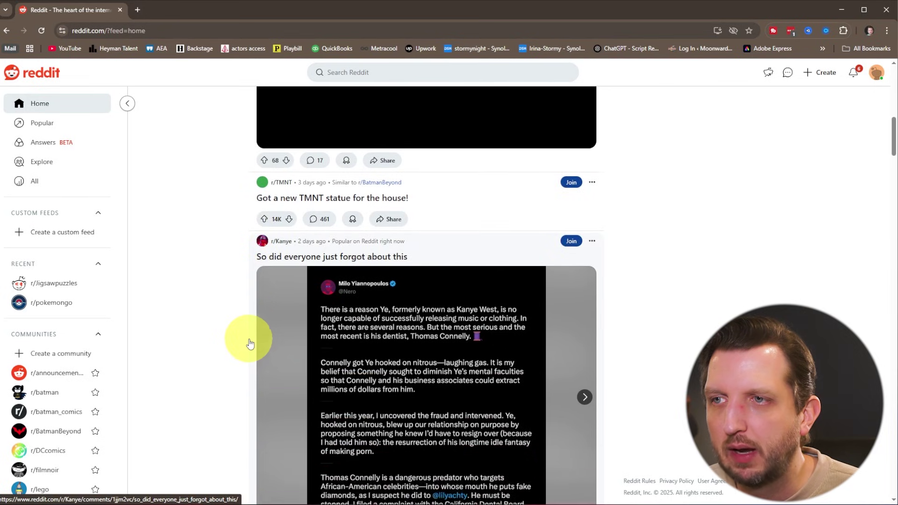
{"action": "scroll", "coordinate": [249, 343], "scroll_direction": "down", "scroll_amount": 12}
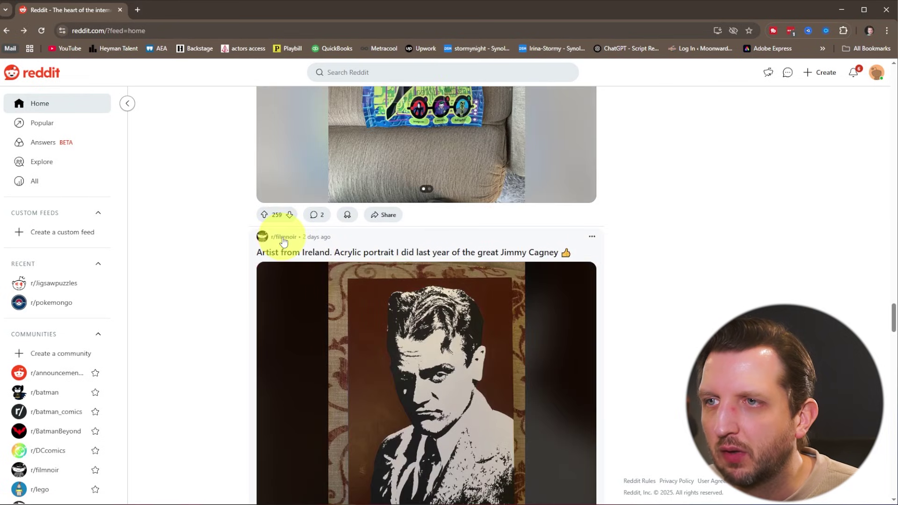
{"action": "left_click", "coordinate": [285, 237]}
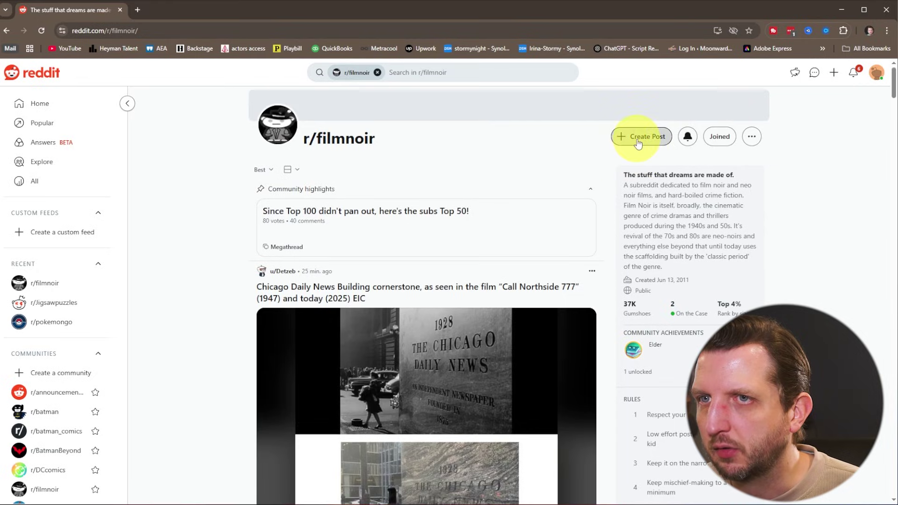
{"action": "left_click", "coordinate": [638, 137]}
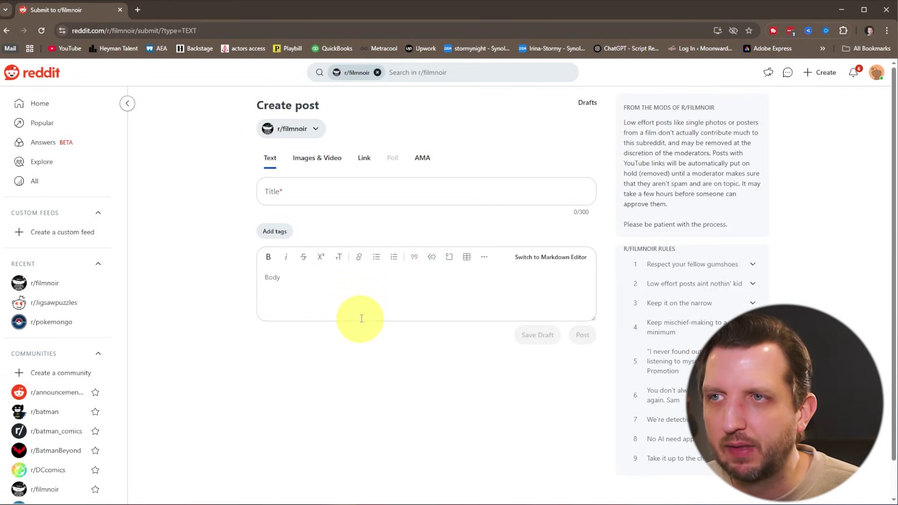
{"action": "left_click", "coordinate": [324, 160]}
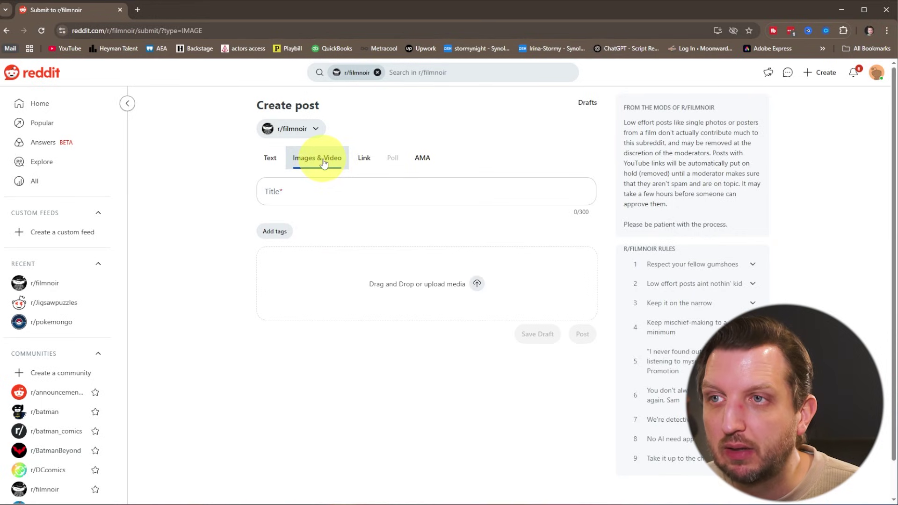
Step: Try the Link and AMA post types, dismiss the AMA notice, and go back to r/filmnoir
{"action": "left_click", "coordinate": [365, 160]}
{"action": "left_click", "coordinate": [422, 158]}
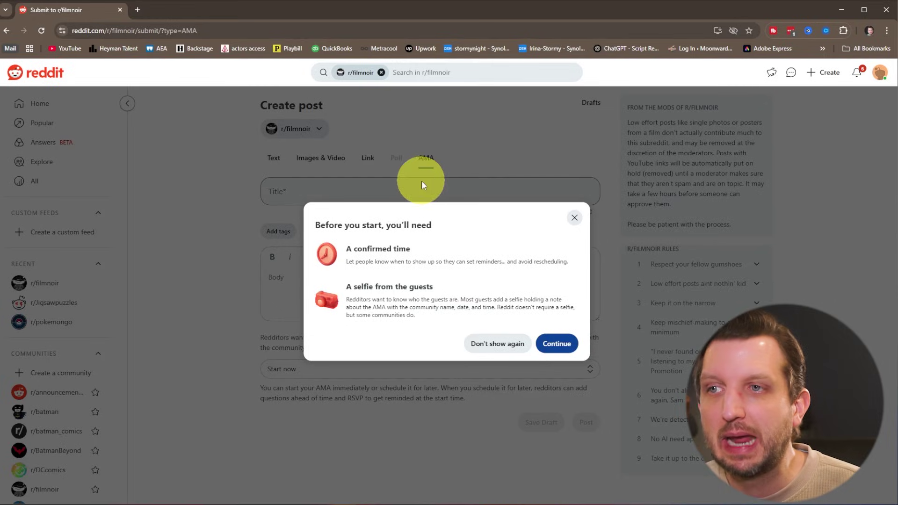
{"action": "left_click", "coordinate": [555, 343]}
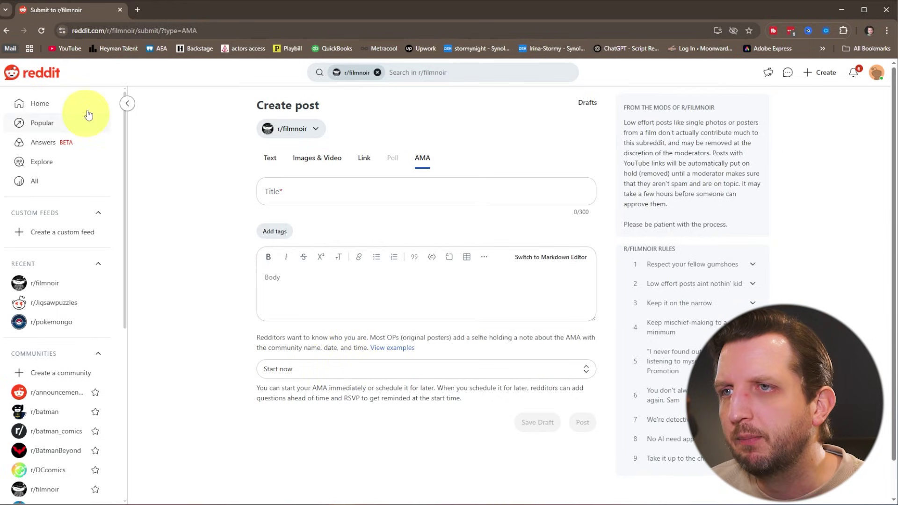
{"action": "left_click", "coordinate": [129, 103]}
{"action": "key", "text": "alt+Left"}
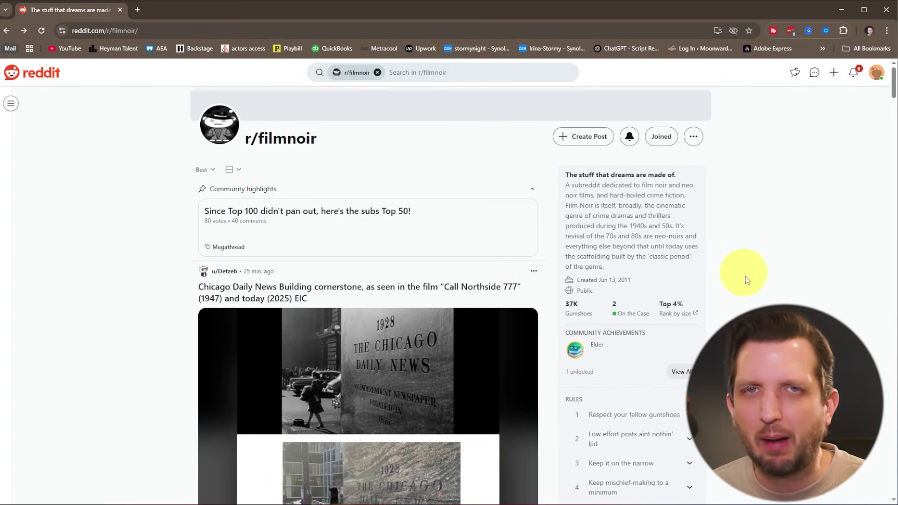
{"action": "scroll", "coordinate": [745, 279], "scroll_direction": "down", "scroll_amount": 4}
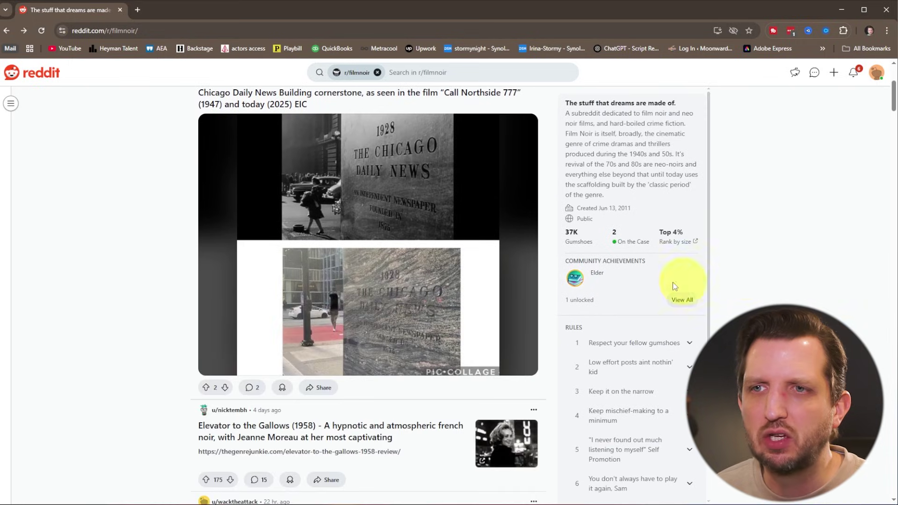
{"action": "scroll", "coordinate": [631, 299], "scroll_direction": "down", "scroll_amount": 4}
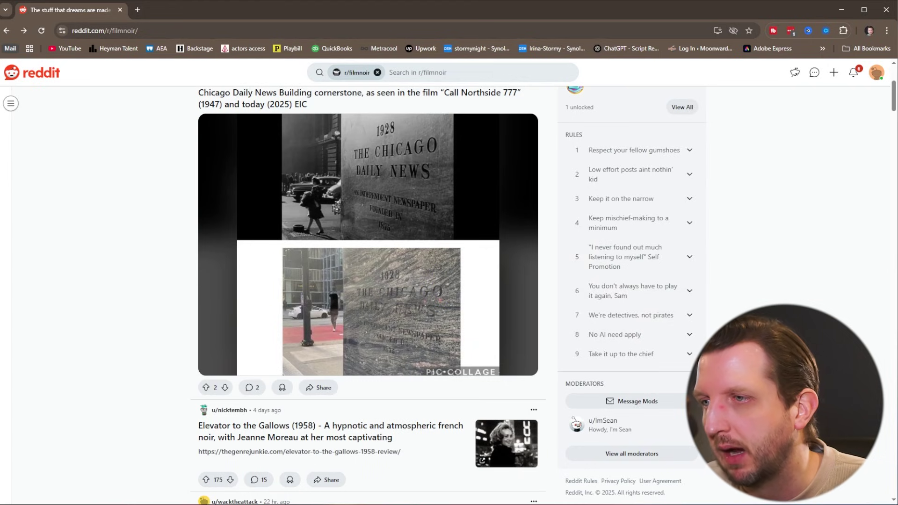
{"action": "scroll", "coordinate": [328, 263], "scroll_direction": "down", "scroll_amount": 7}
{"action": "scroll", "coordinate": [328, 263], "scroll_direction": "down", "scroll_amount": 20}
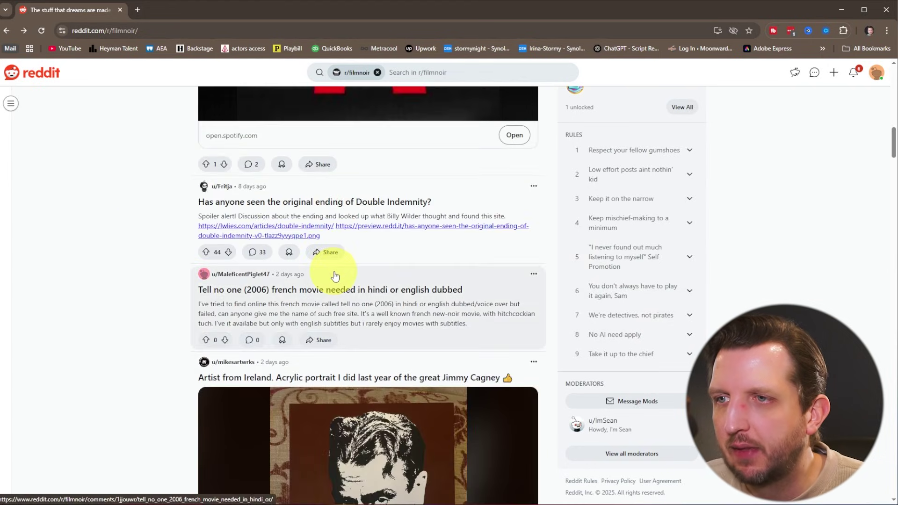
{"action": "scroll", "coordinate": [335, 276], "scroll_direction": "up", "scroll_amount": 6}
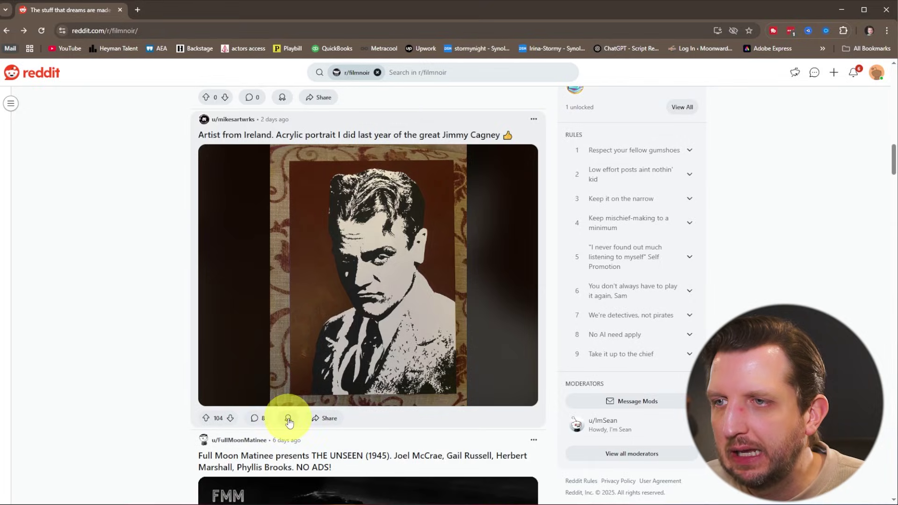
{"action": "left_click", "coordinate": [288, 418]}
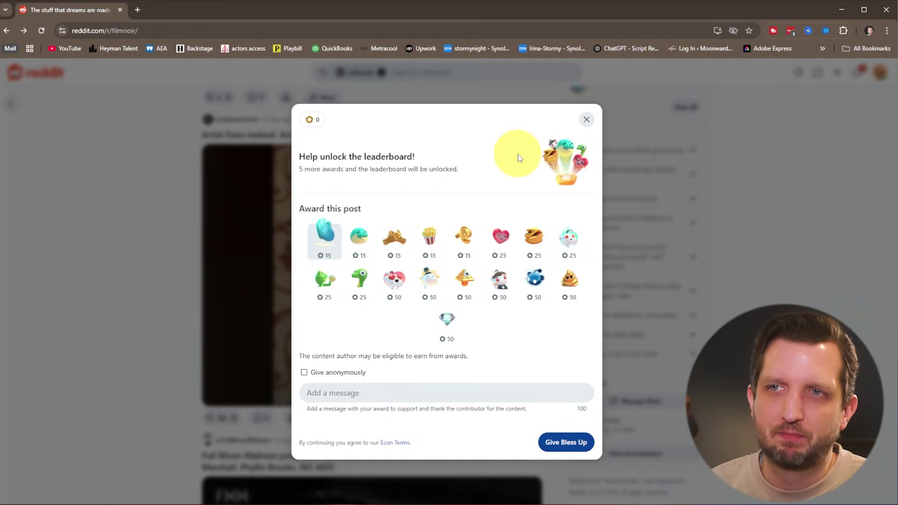
{"action": "left_click", "coordinate": [593, 119]}
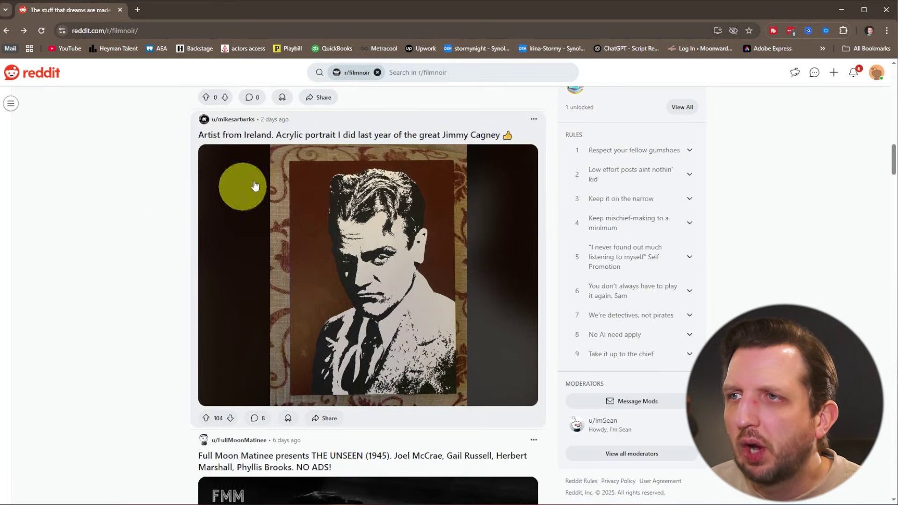
{"action": "left_click", "coordinate": [876, 72]}
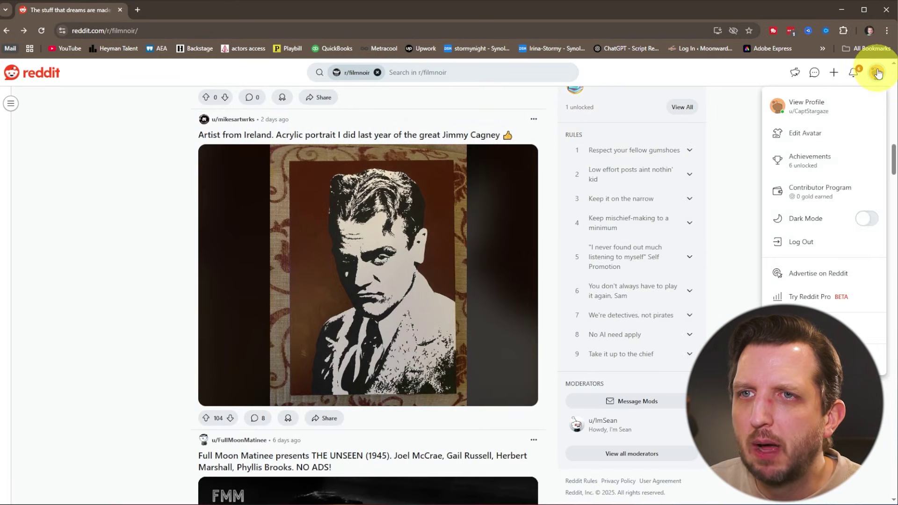
{"action": "left_click", "coordinate": [877, 73]}
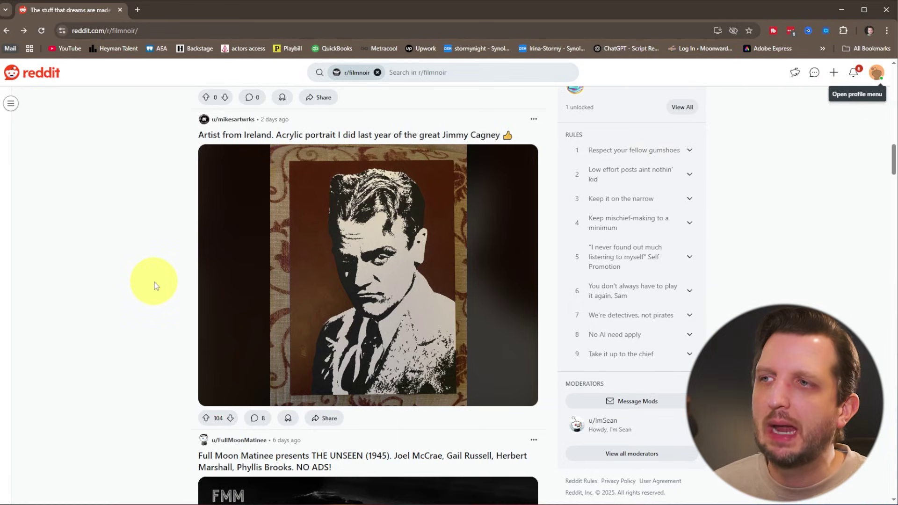